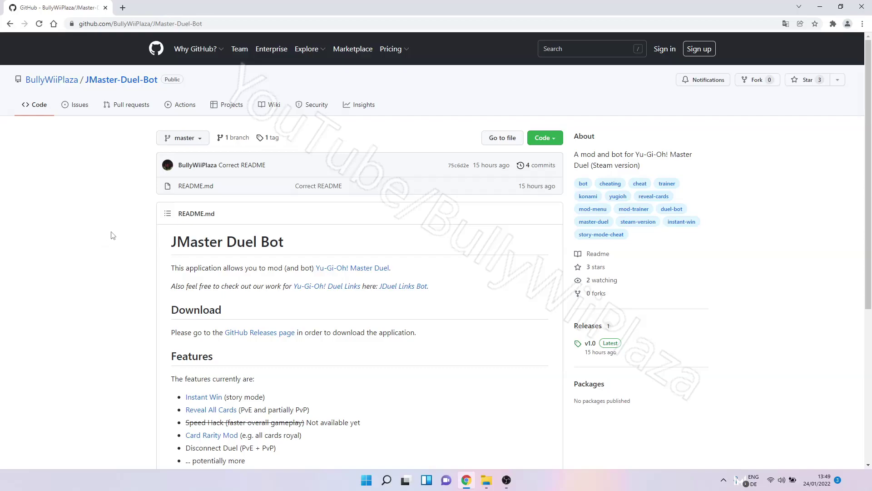
Look through the JMaster-Duel-Bot README and open its GitHub Releases page.
double_click(129, 23)
click(94, 186)
scroll(116, 236, down, 4)
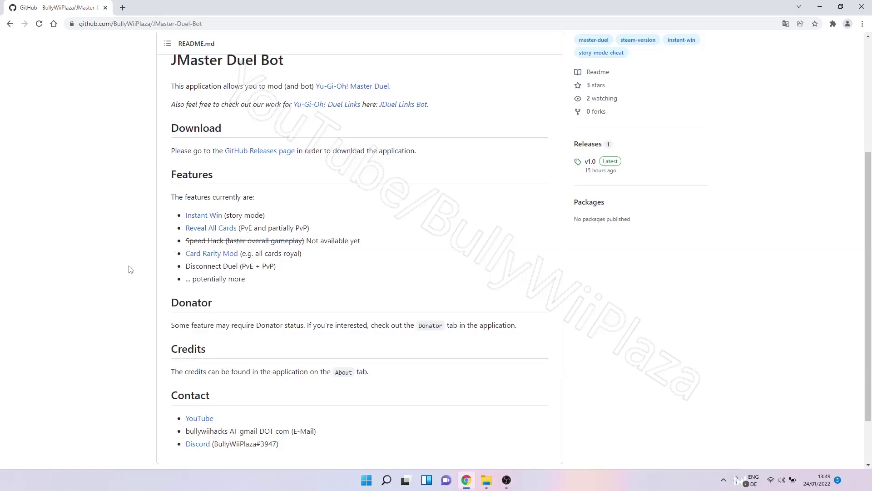
scroll(147, 270, up, 4)
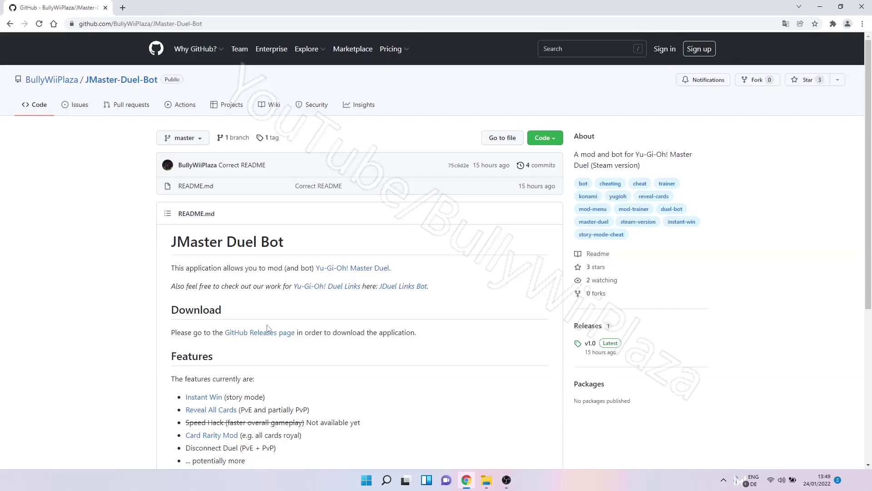
click(267, 333)
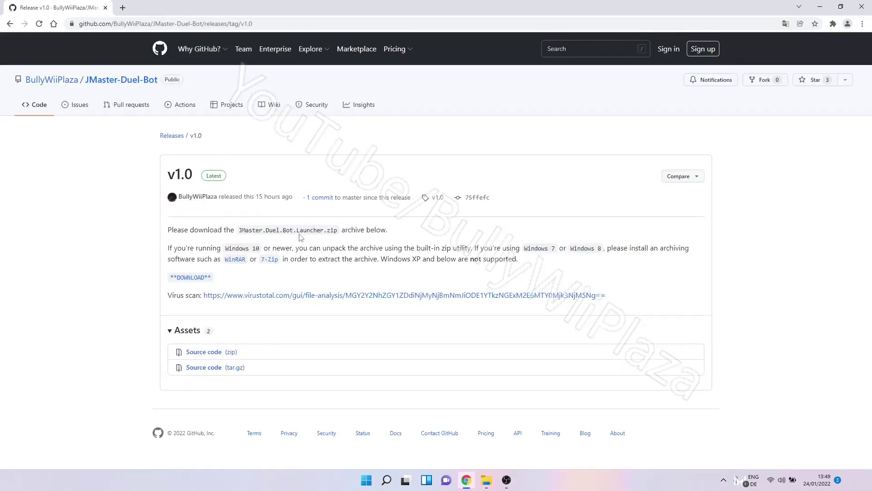
Download the JMaster.Duel.Bot.Launcher.zip archive from the v1.0 release and keep the file despite the browser's warning.
click(192, 278)
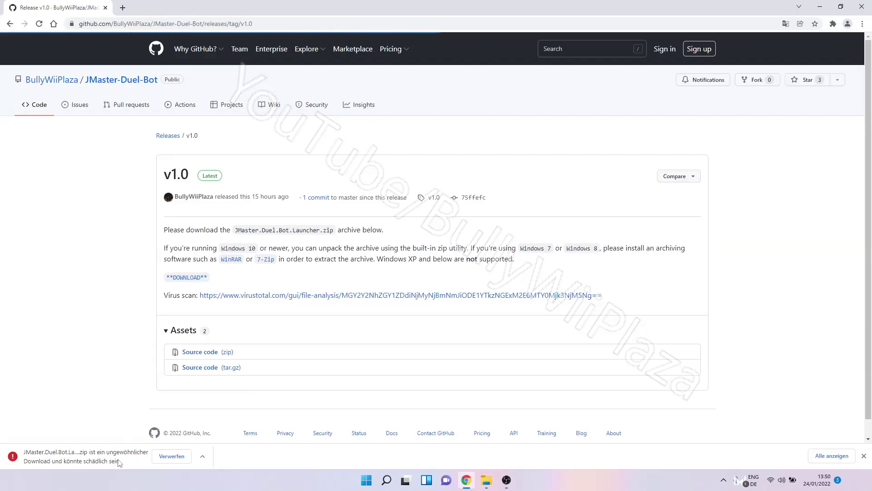
click(203, 456)
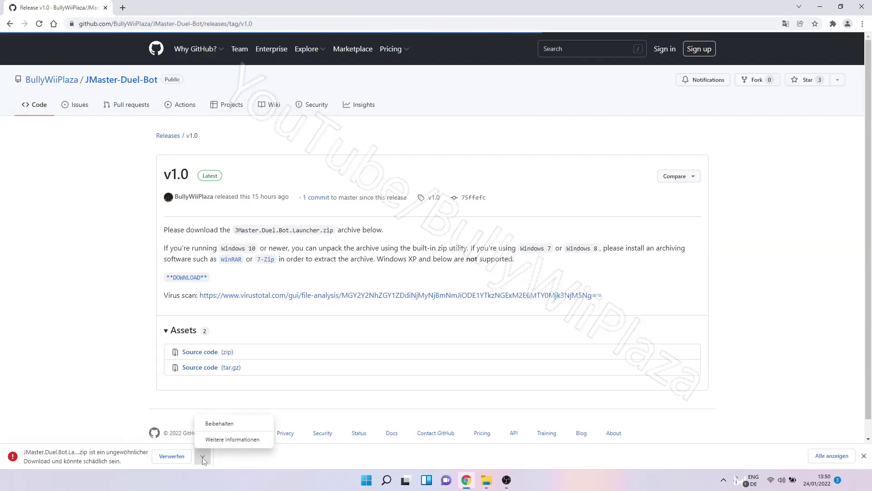
click(220, 423)
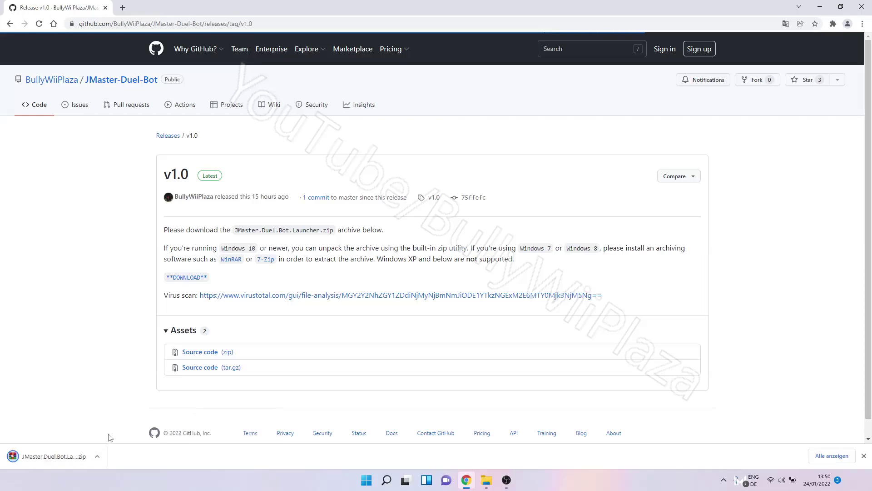
Open the downloaded launcher archive, dismissing the licence reminder, and minimise the browser to expose the desktop beside the archive window.
click(76, 455)
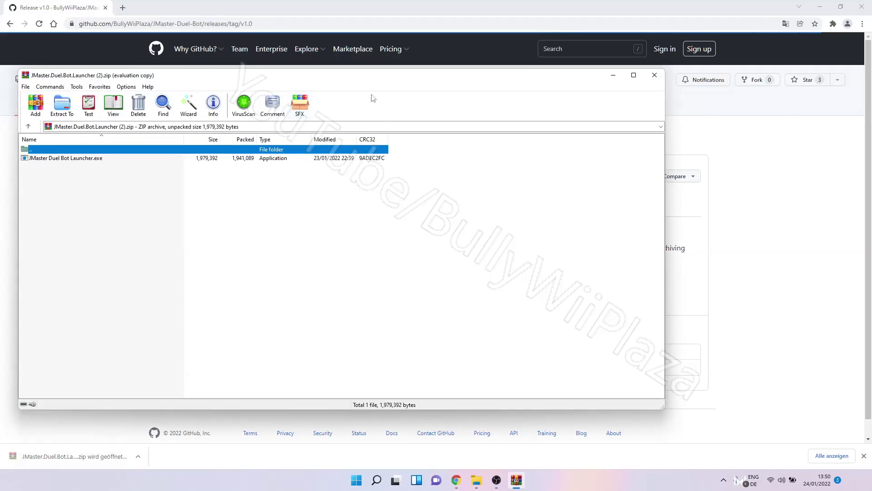
click(390, 245)
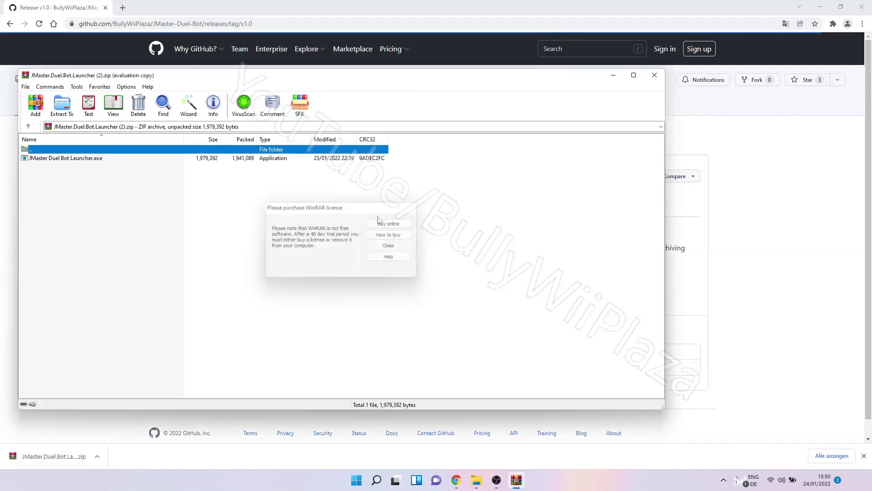
drag(250, 83, 687, 88)
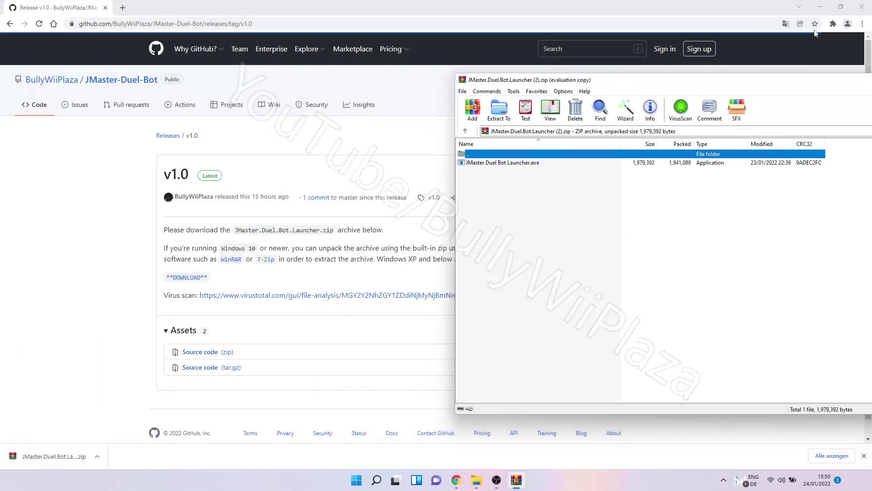
click(820, 7)
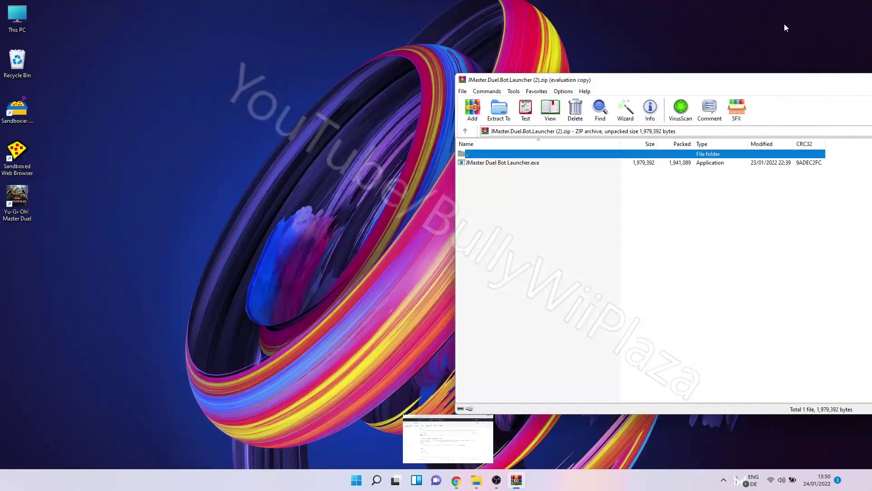
click(507, 164)
Create a desktop folder named "JMaster Duel Bot" and open it.
right_click(19, 248)
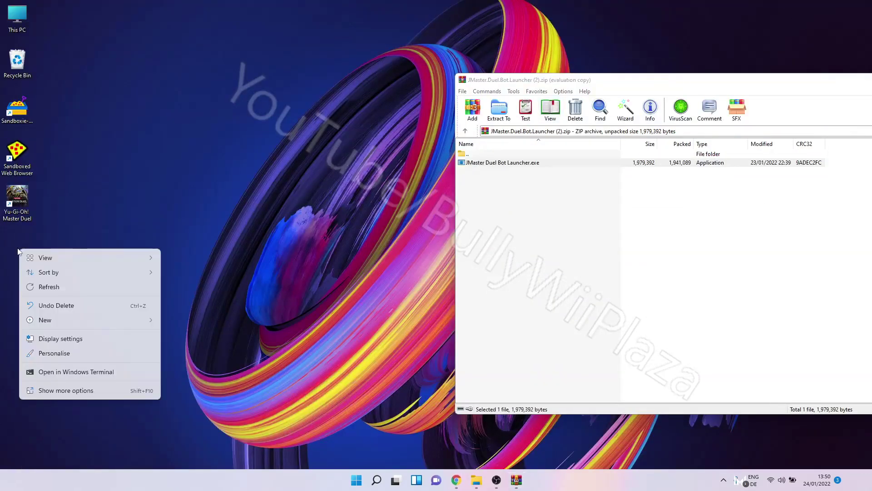
click(114, 389)
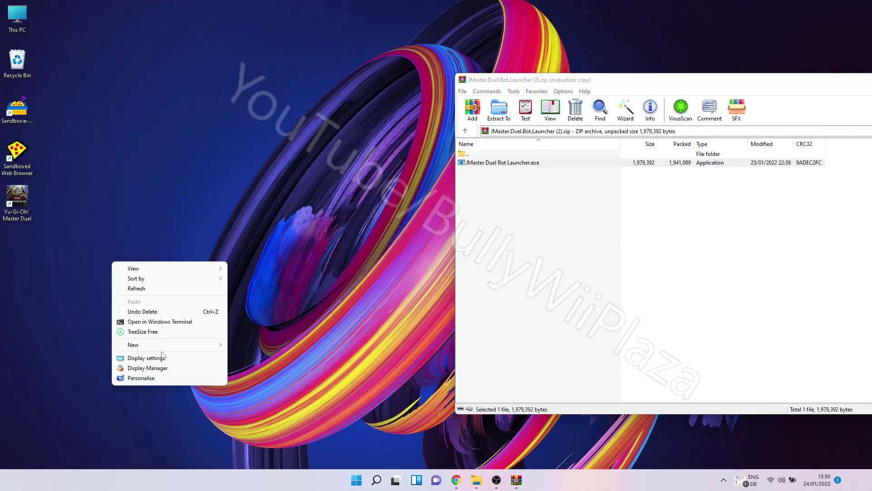
mouse_move(164, 345)
click(266, 346)
text(Jmaster Duel Bot)
key(Return)
key(Return)
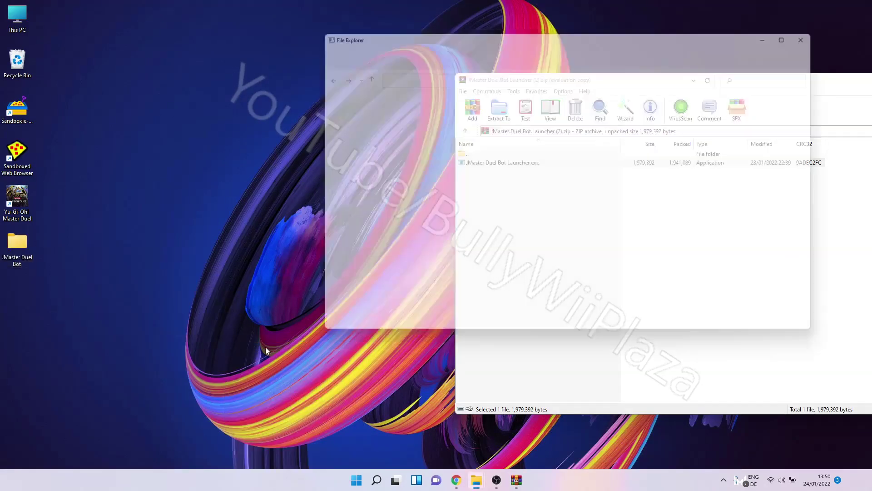
Extract JMaster Duel Bot Launcher.exe from the archive into the JMaster Duel Bot folder and close the archive.
drag(475, 36, 237, 40)
click(615, 80)
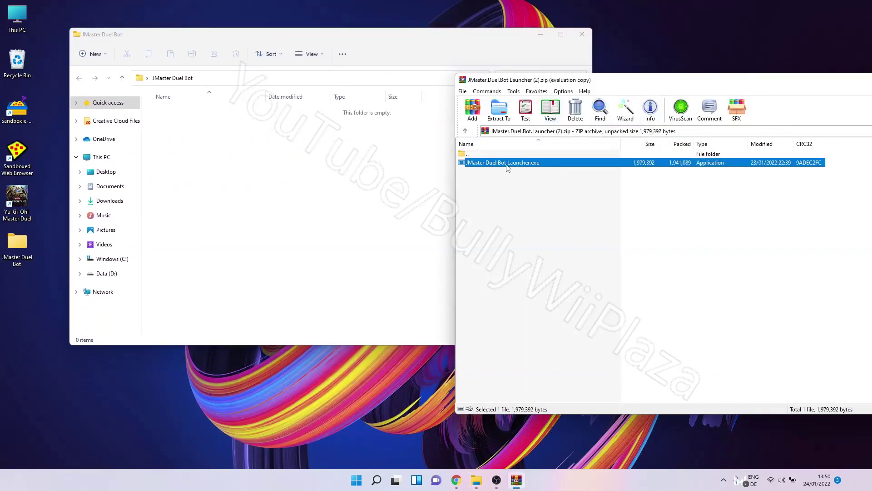
drag(507, 165, 286, 166)
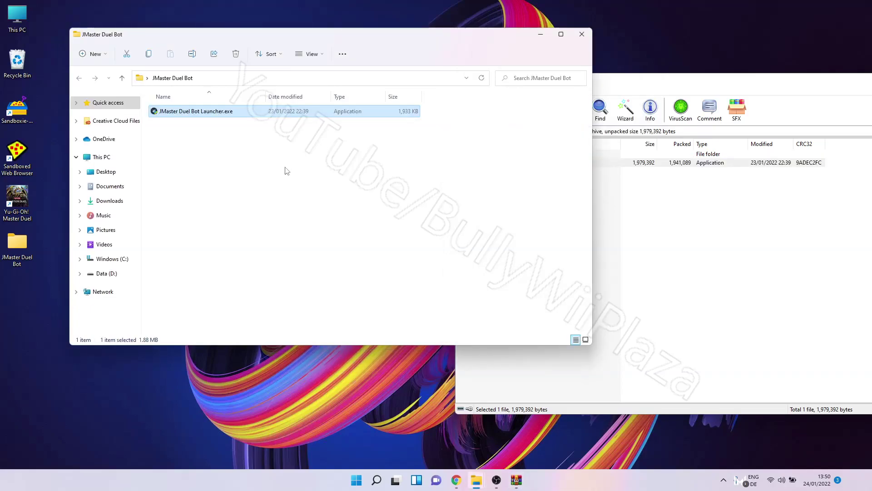
click(656, 91)
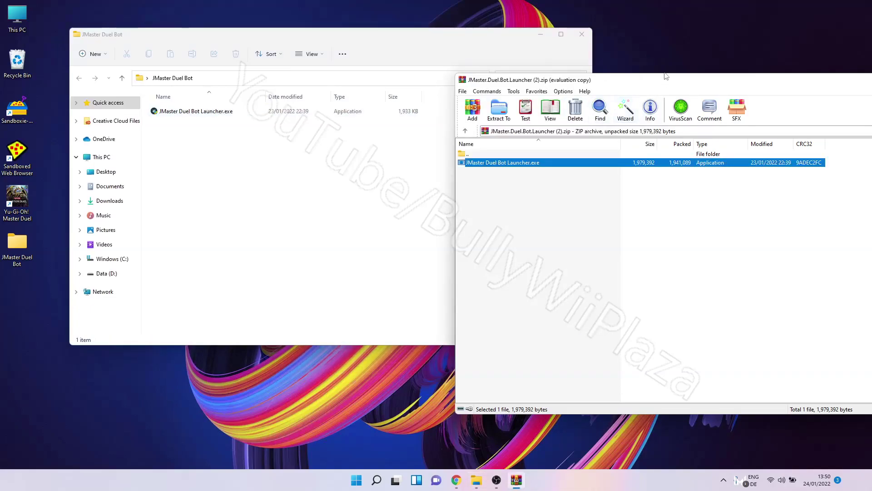
drag(677, 77, 292, 82)
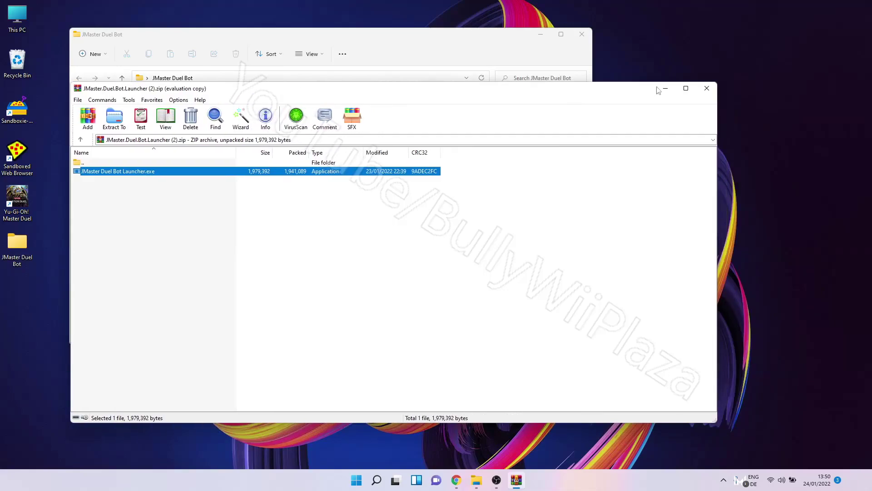
click(705, 87)
Run JMaster Duel Bot Launcher.exe from the folder and let it update itself.
double_click(218, 116)
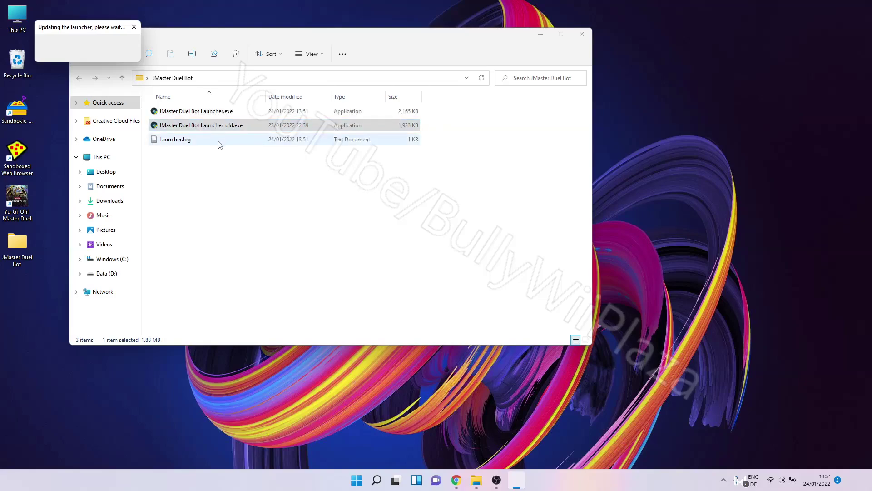
click(217, 111)
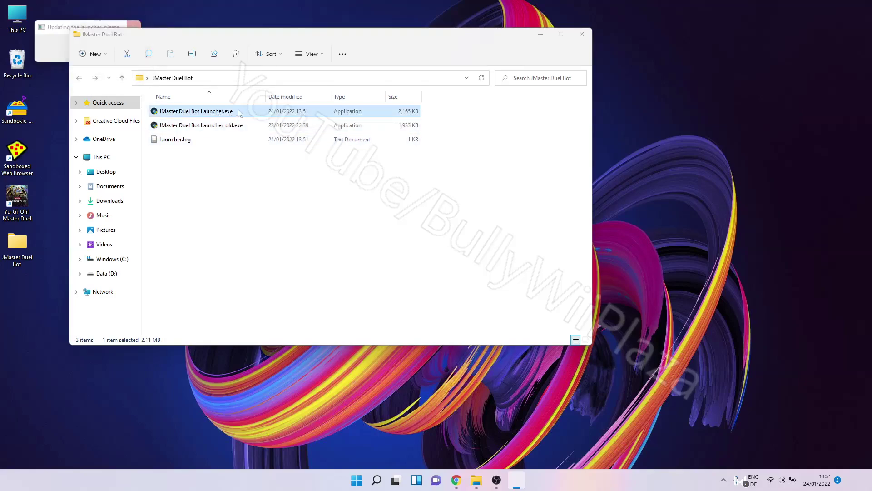
click(59, 34)
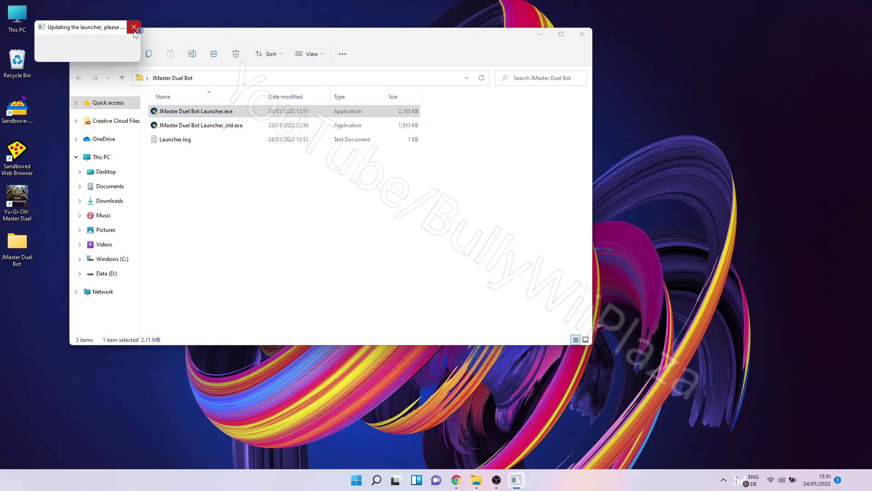
Close the leftover launcher update window and delete JMaster Duel Bot Launcher_old.exe from the folder.
click(135, 29)
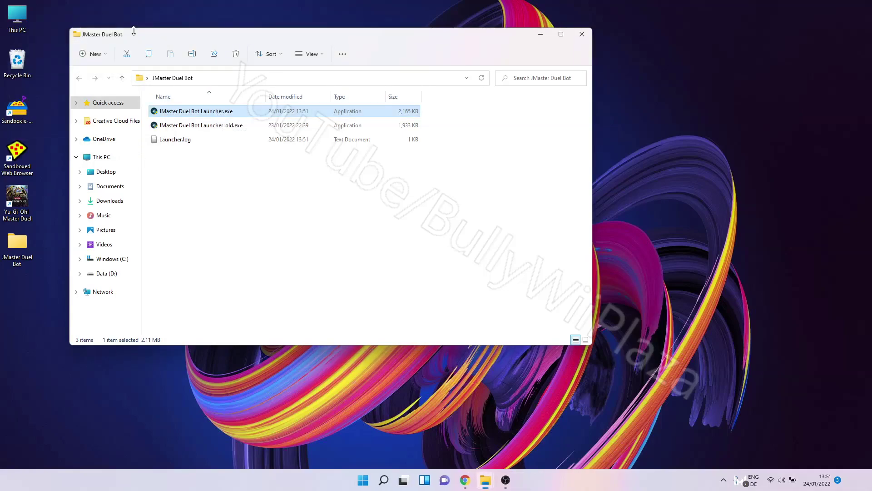
click(222, 127)
key(Delete)
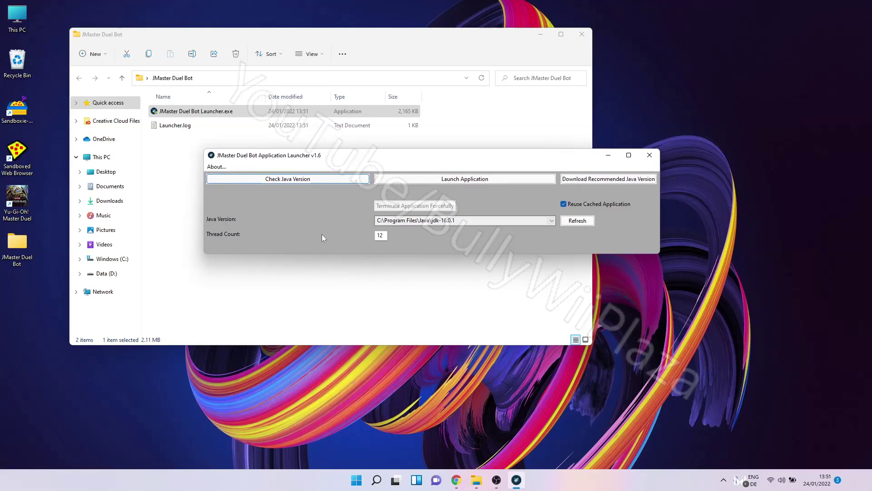
Set the launcher's Java version to C:\Program Files\Java\jdk-17.0.1.
click(535, 222)
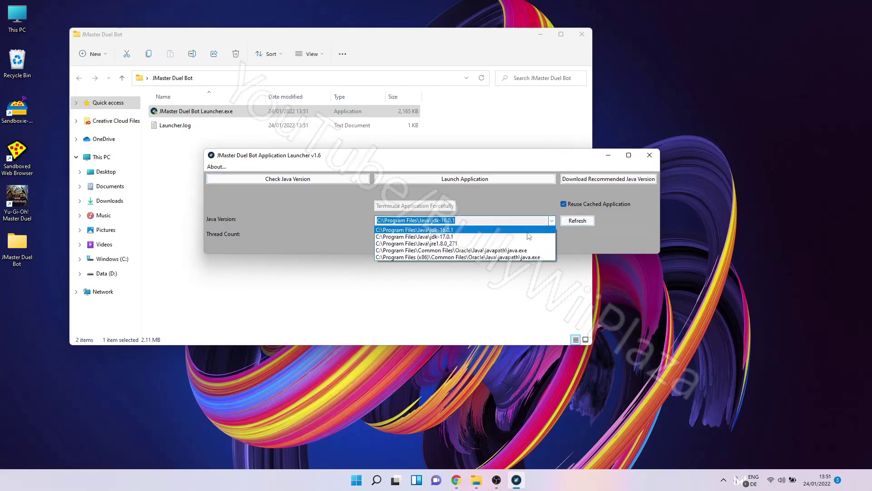
click(527, 237)
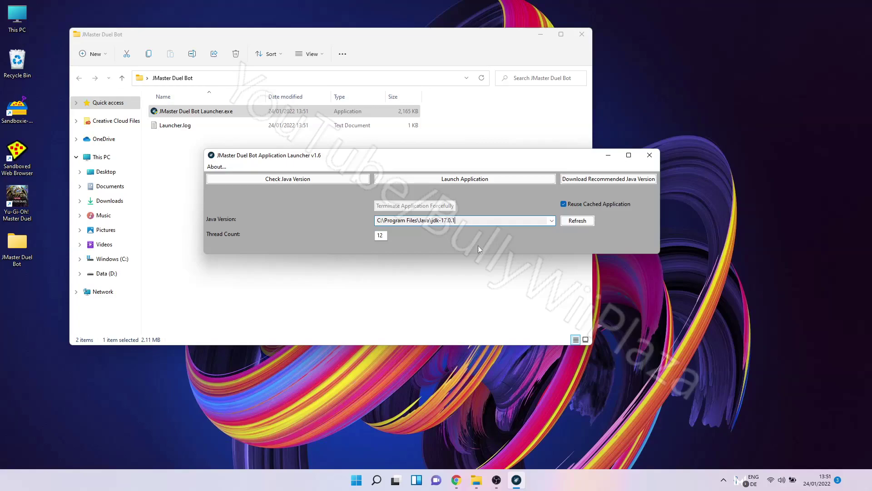
click(593, 181)
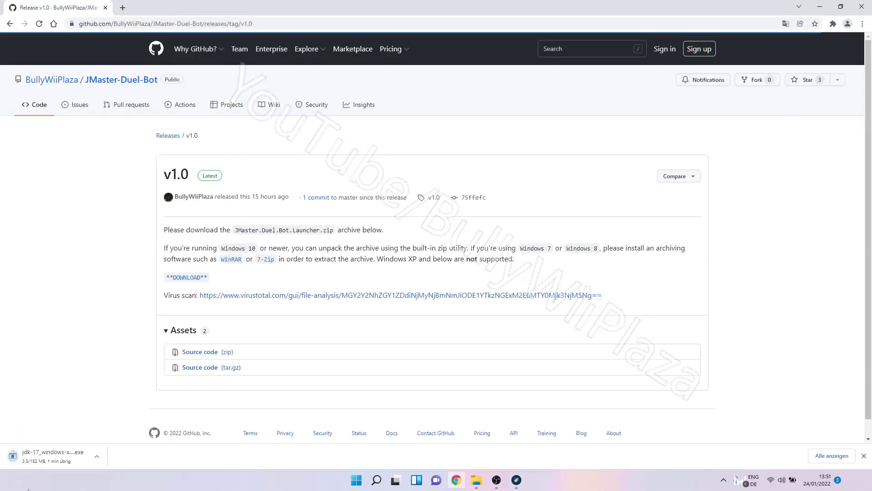
right_click(46, 461)
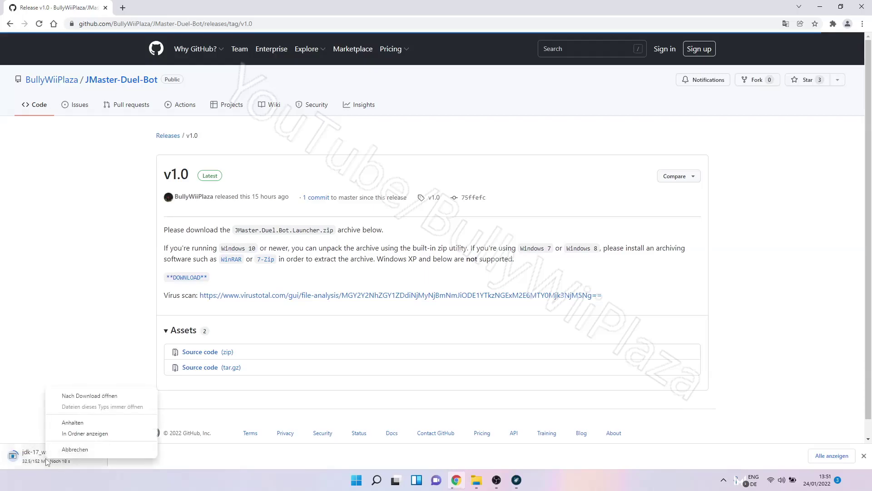
click(69, 450)
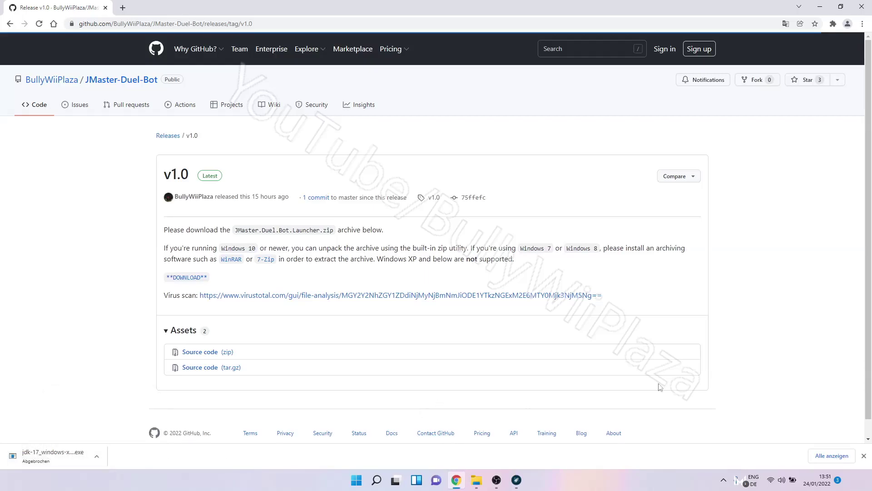
click(864, 455)
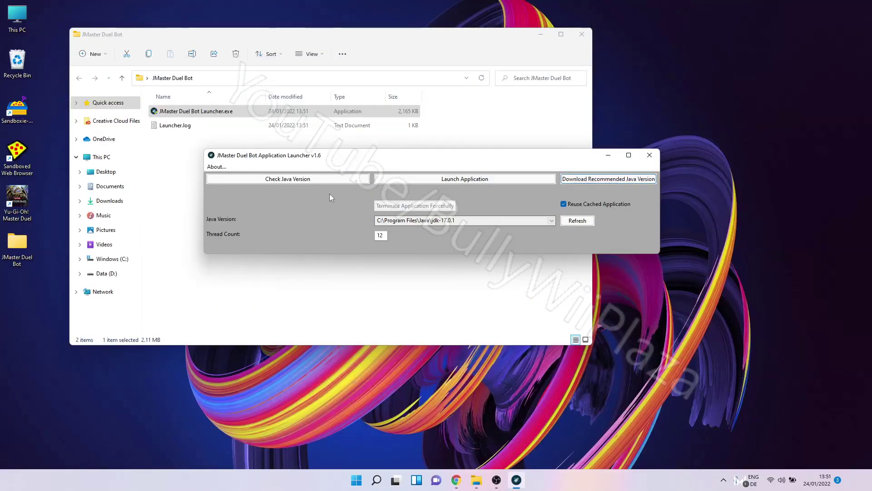
Check whether the selected Java version is compatible and dismiss the version details.
click(302, 183)
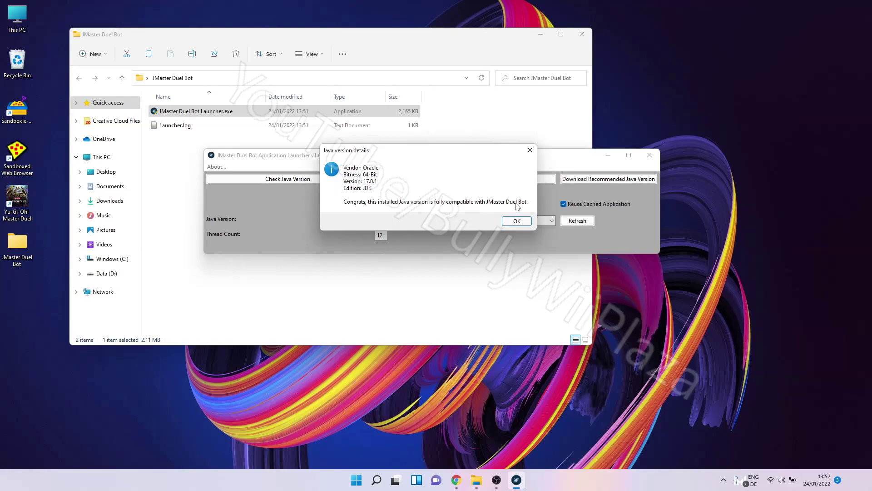
click(517, 220)
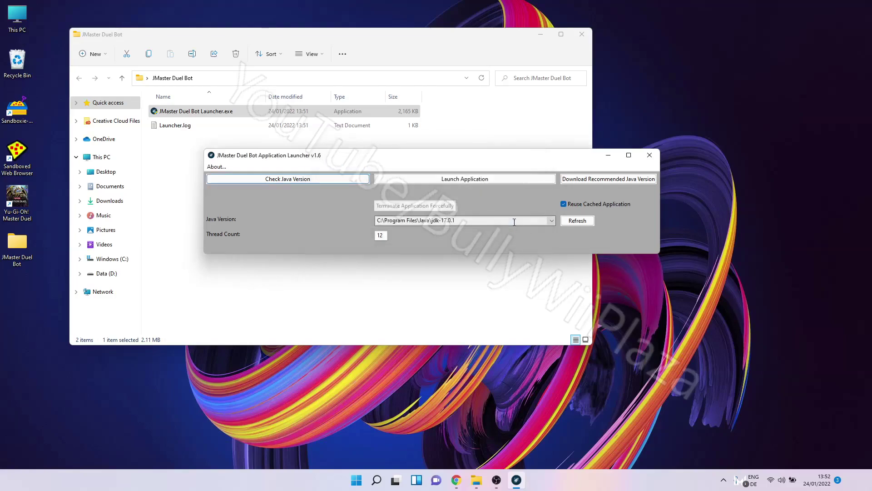
Launch the JMaster Duel Bot application from the launcher and accept its terms of use.
click(460, 180)
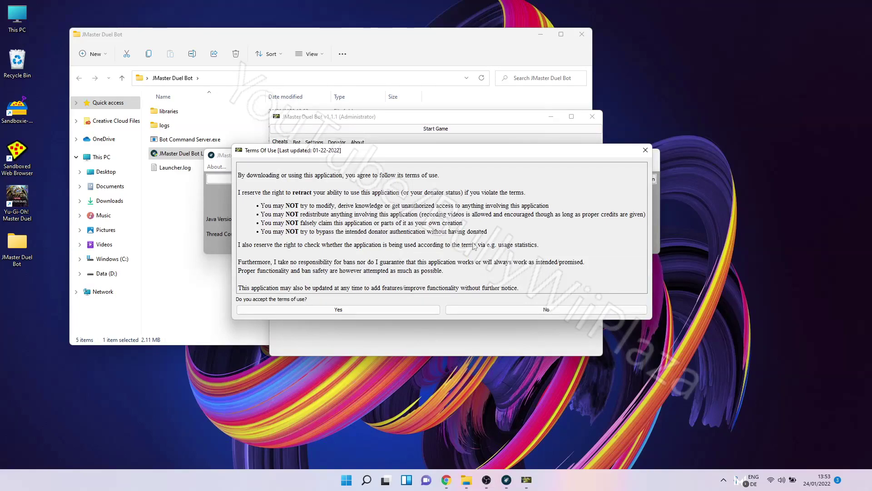
click(358, 310)
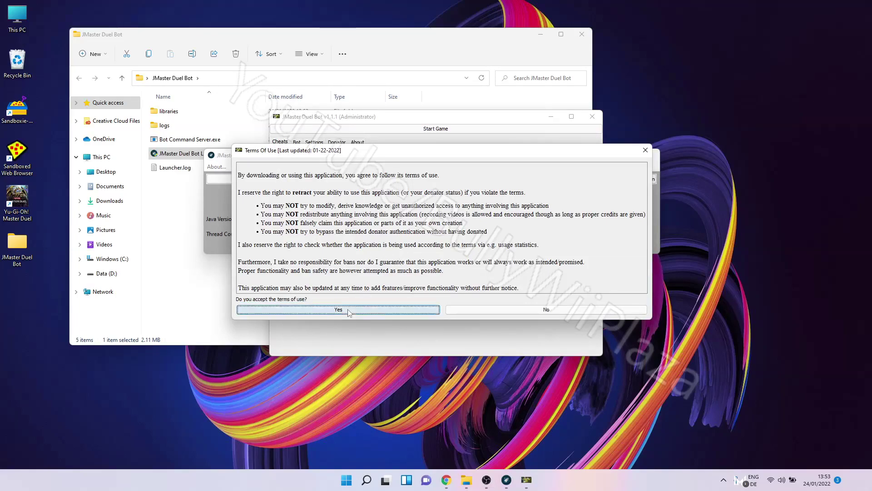
Start the Master Duel game and bring the JMaster Duel Bot window back in front of it.
drag(401, 122, 573, 94)
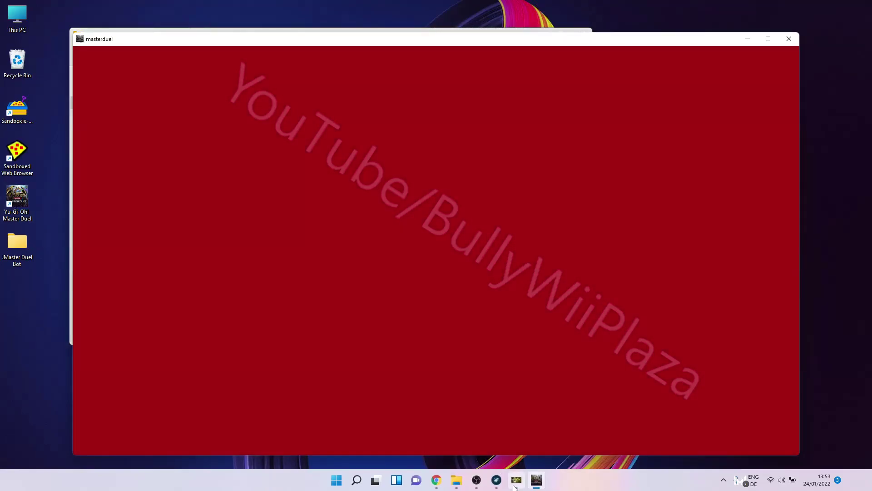
mouse_move(510, 487)
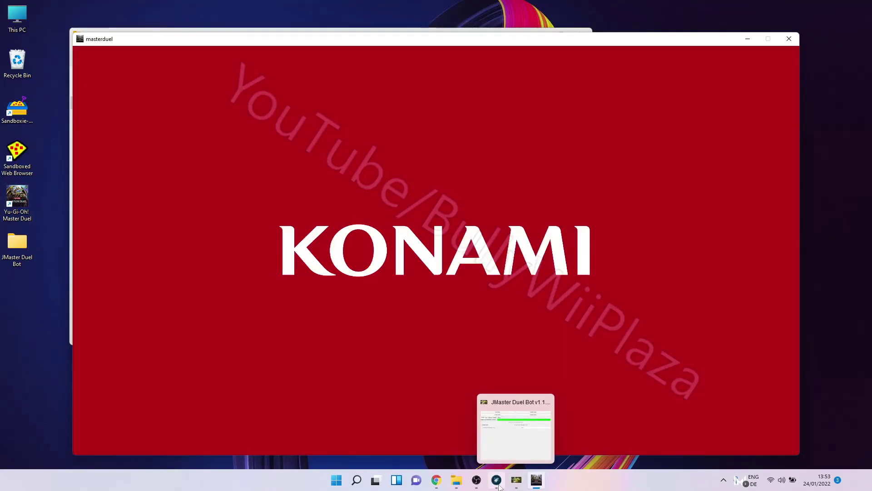
click(517, 479)
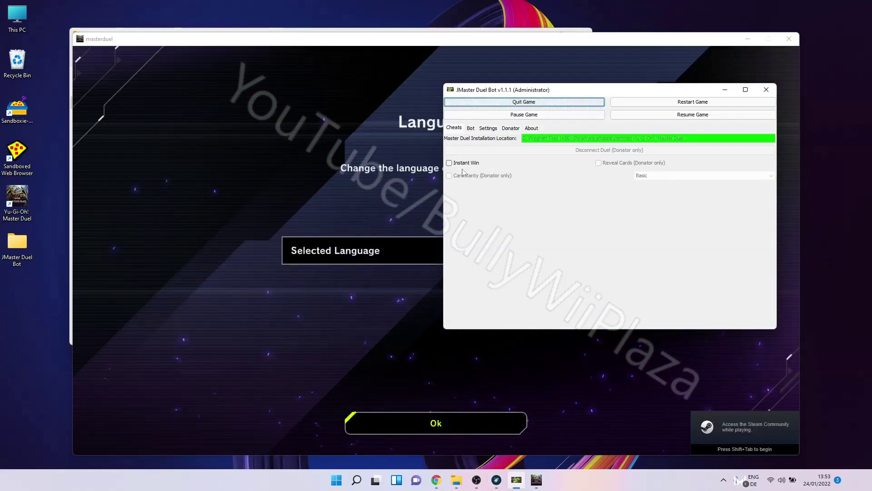
Look through the bot's Bot, Settings, Donator and About sections.
click(471, 128)
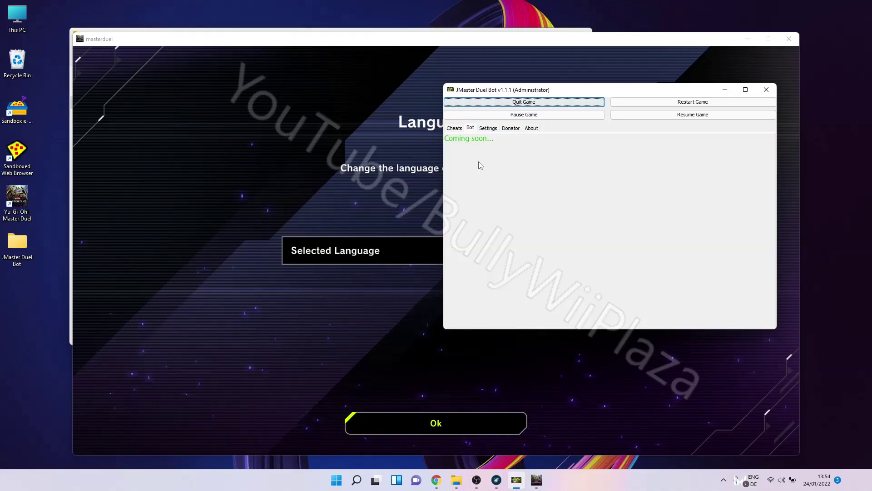
click(489, 128)
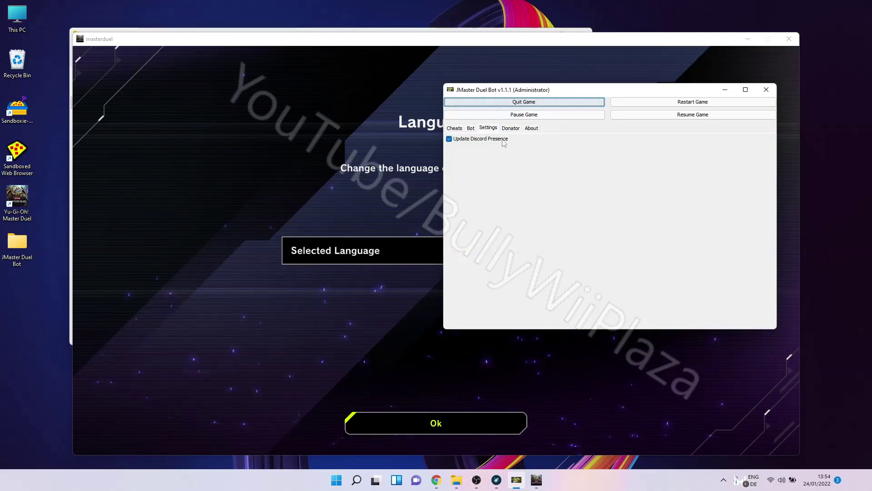
click(511, 128)
click(531, 128)
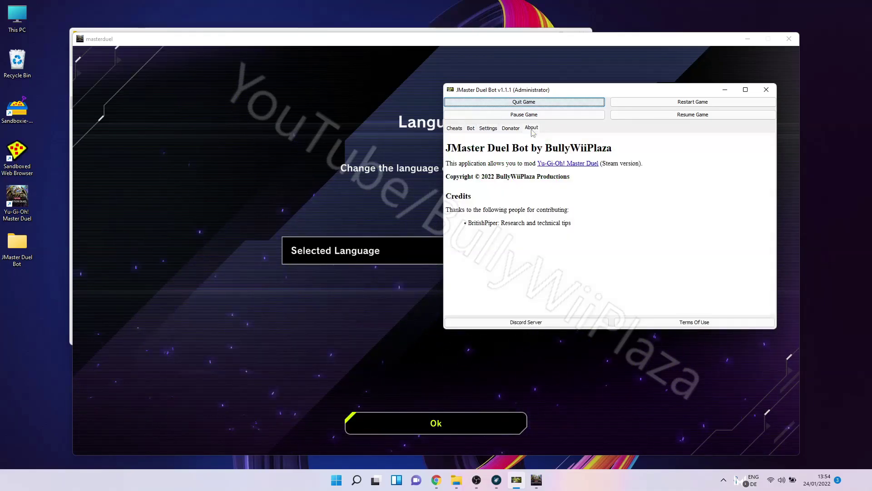
Resume the game from JMaster Duel Bot and enable the Instant Win cheat.
drag(534, 94, 599, 110)
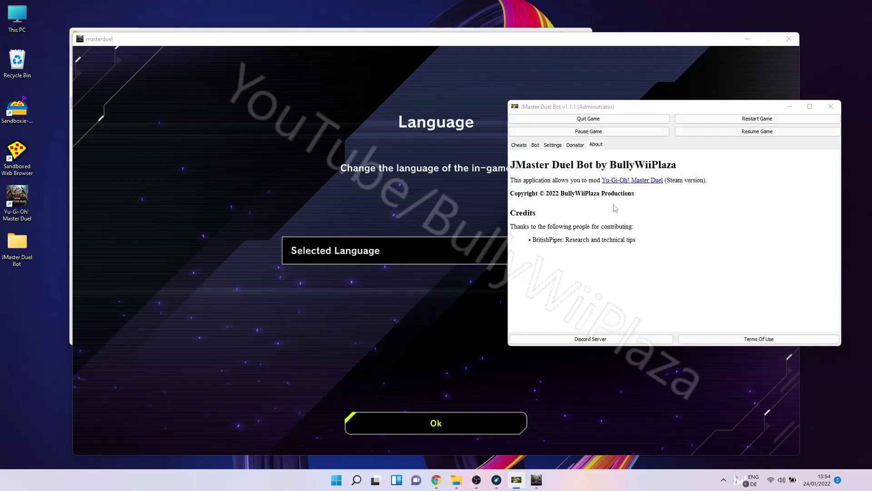
click(730, 132)
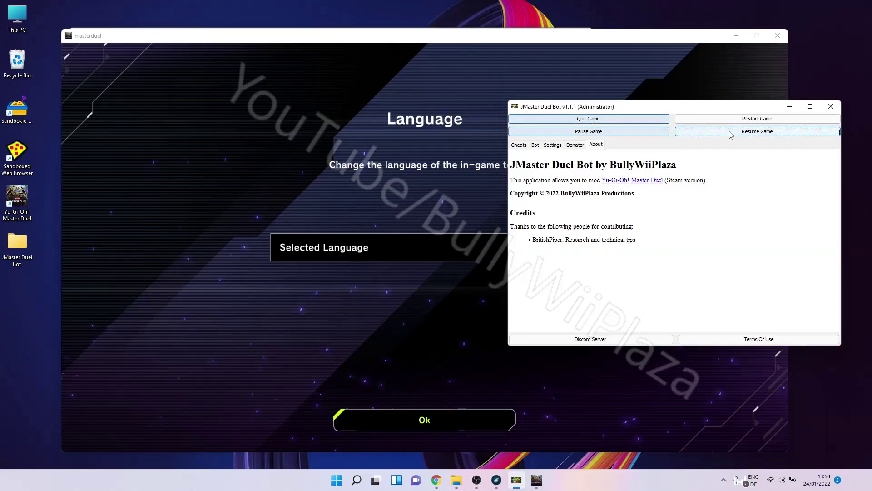
click(518, 144)
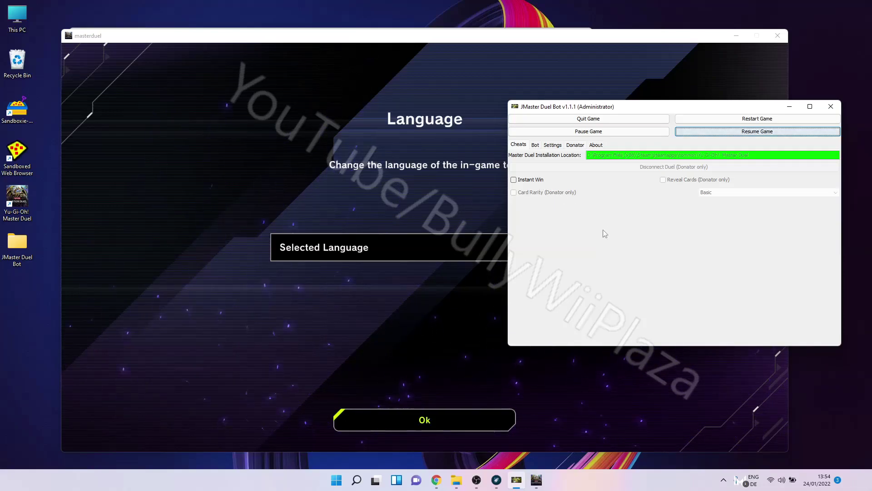
click(532, 180)
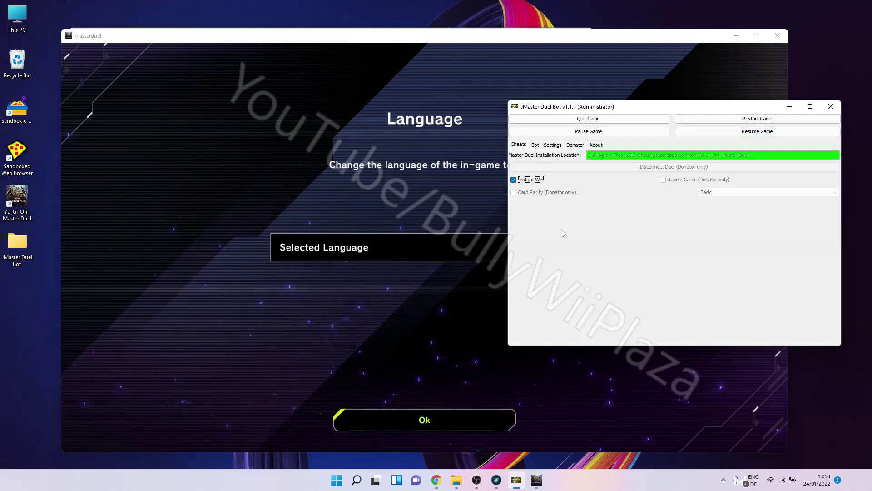
mouse_move(555, 111)
mouse_down()
mouse_move(736, 126)
mouse_move(558, 97)
mouse_up()
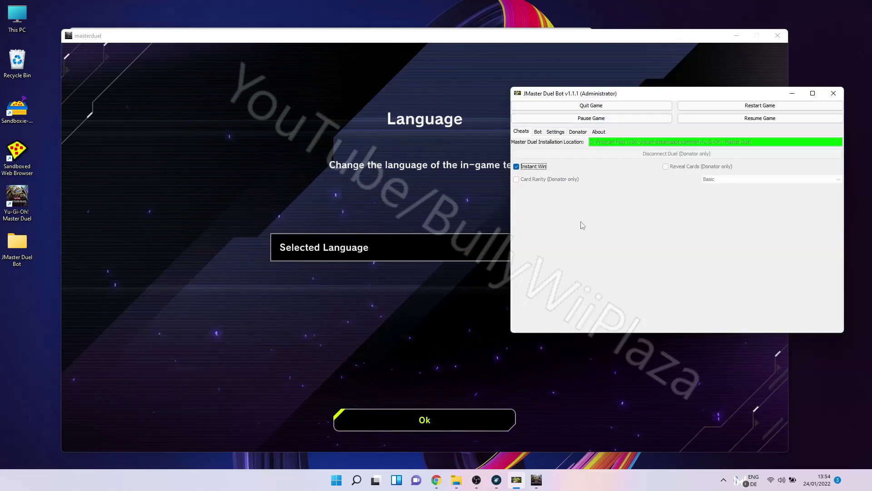
Check the donator authentication status and start a donation with PayPal as the payment method.
click(577, 132)
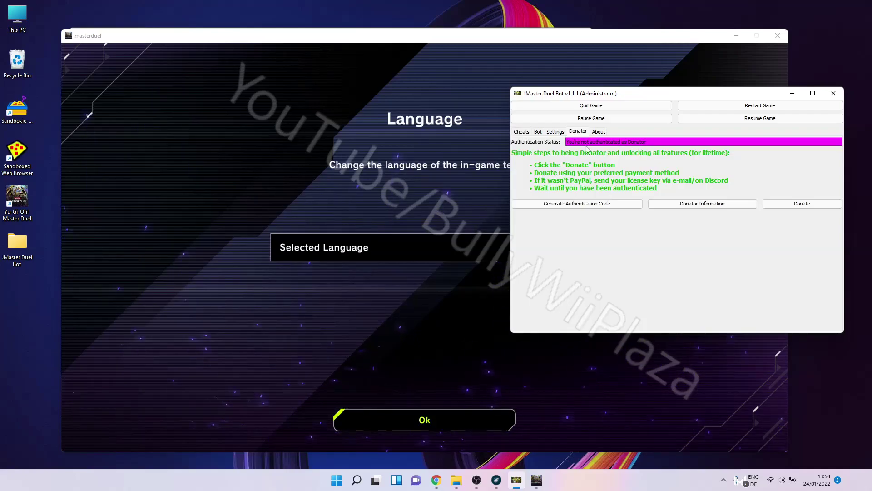
drag(647, 142, 570, 144)
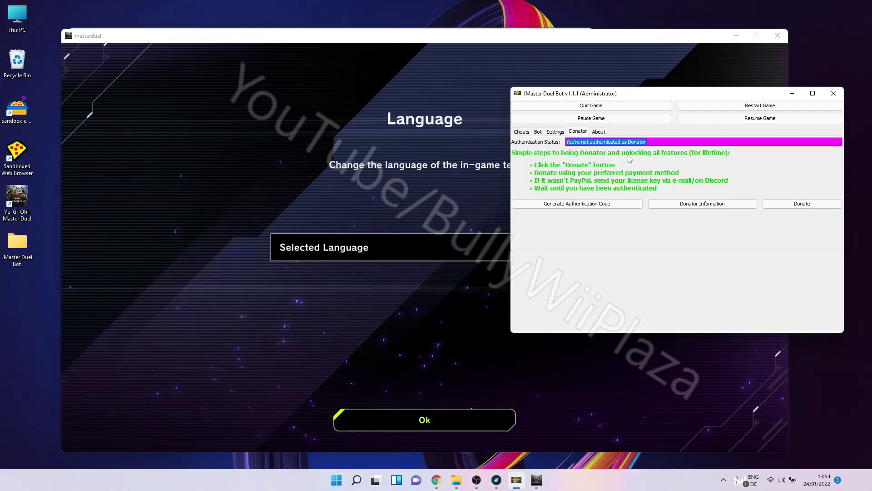
click(653, 145)
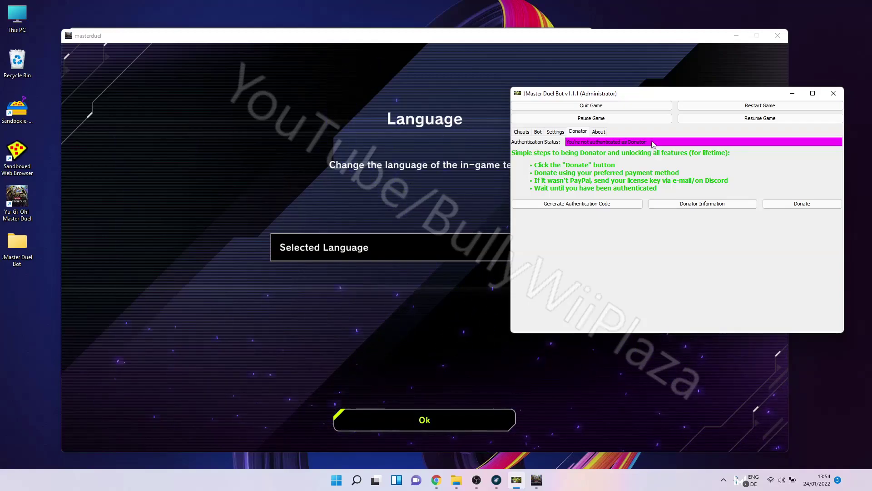
click(772, 204)
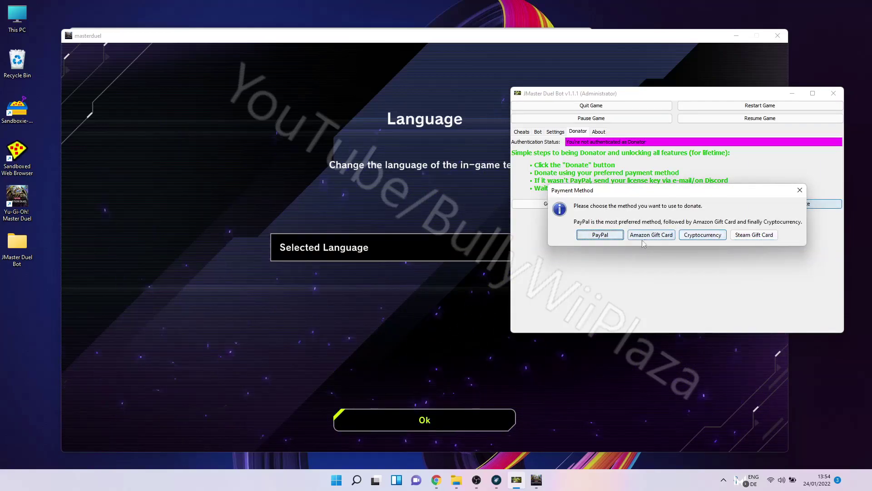
click(612, 236)
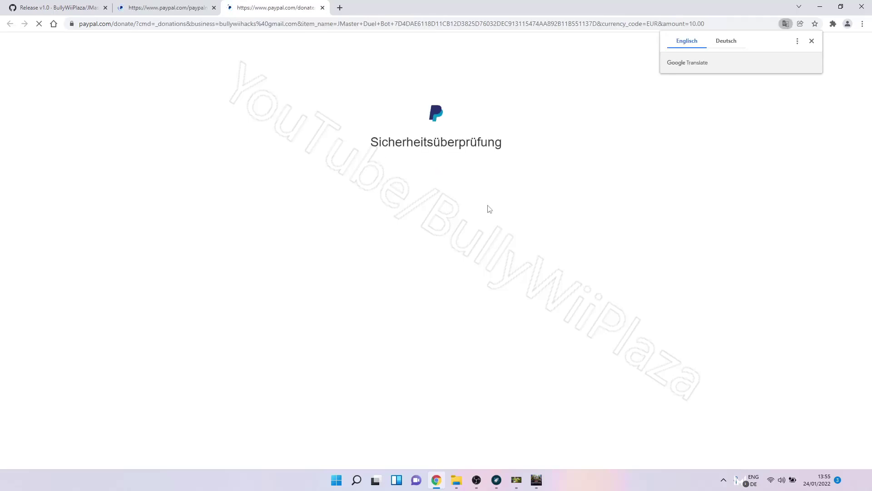
Complete PayPal's security check by selecting all images that contain taxis.
click(380, 170)
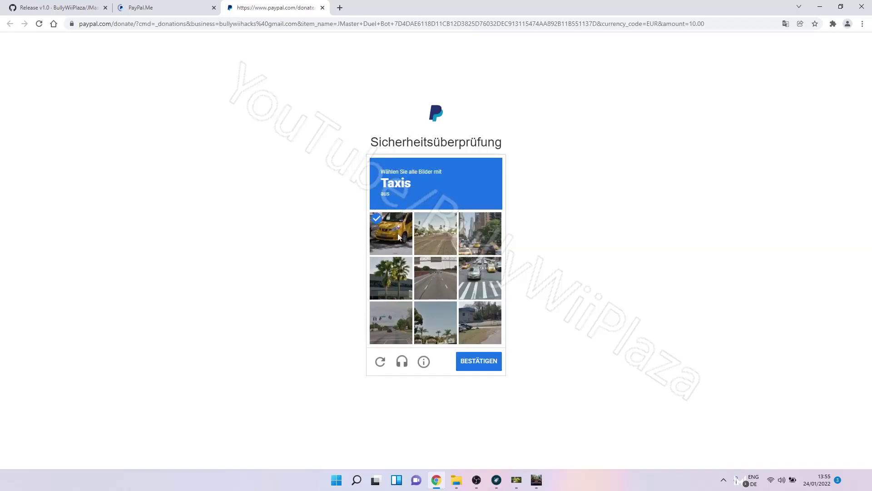
click(469, 286)
click(470, 236)
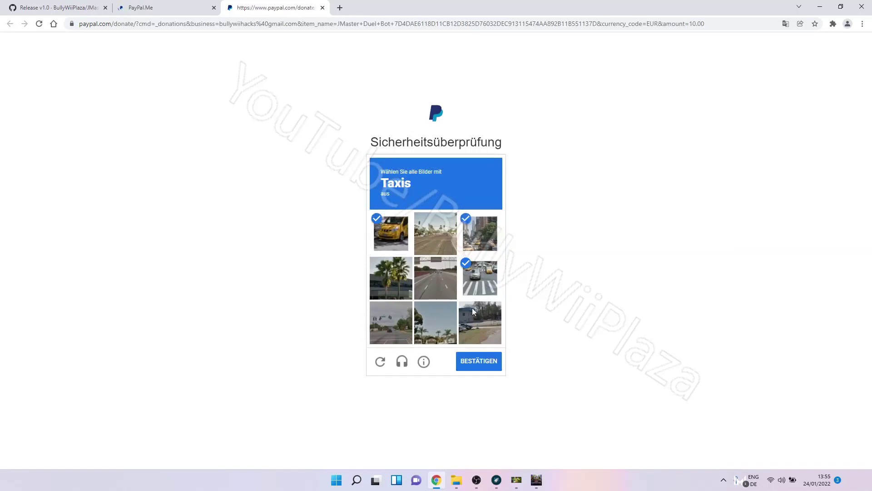
click(468, 359)
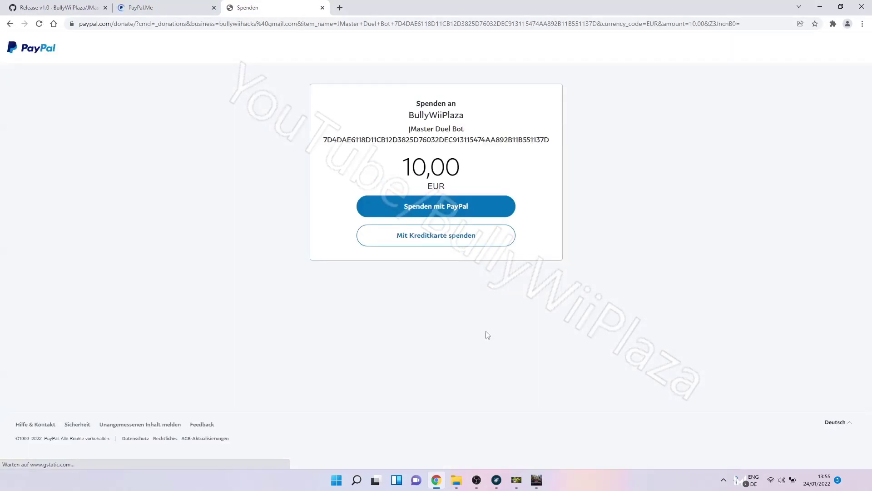
Examine the recipient, purpose, authentication code and amount on the PayPal donation page.
drag(417, 100, 459, 103)
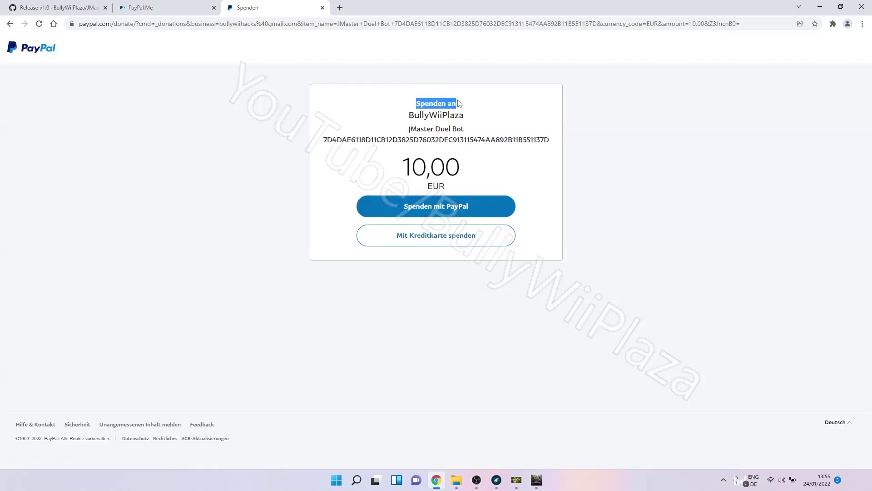
click(408, 118)
drag(409, 129, 462, 132)
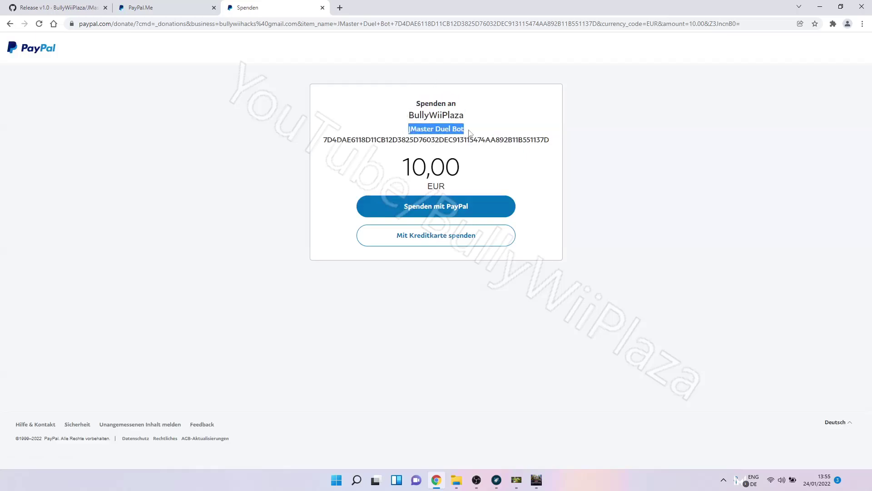
click(470, 133)
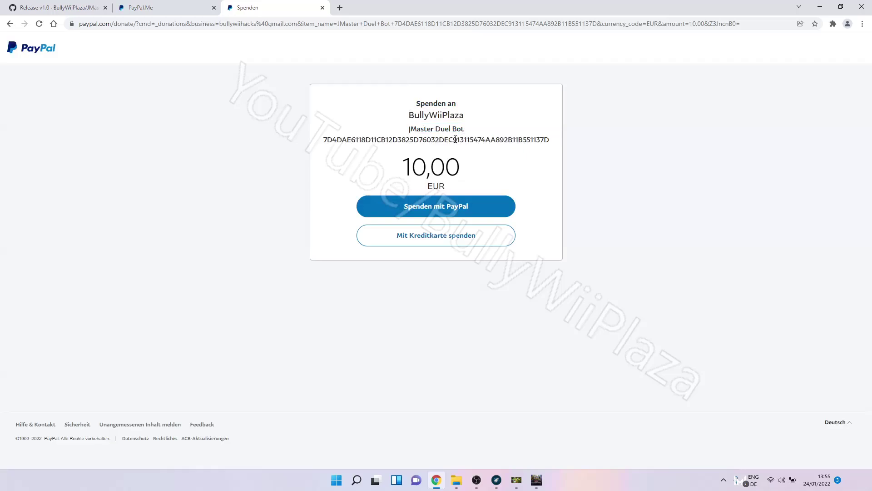
double_click(455, 139)
click(399, 176)
Dismiss the translation prompt on the alternative PayPal.Me page and examine its payment amount.
click(161, 8)
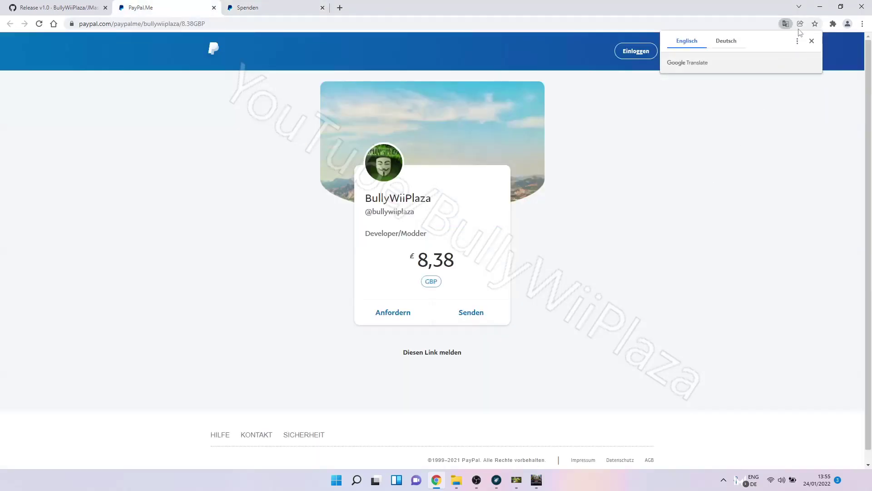
click(811, 41)
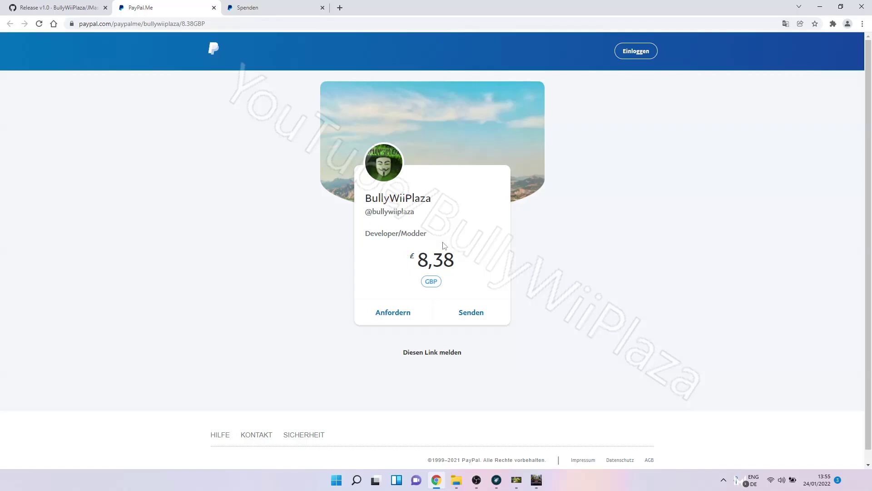
drag(423, 261, 461, 263)
click(477, 263)
Minimize the browser to return to JMaster Duel Bot and dismiss the PayPal instructions.
click(819, 7)
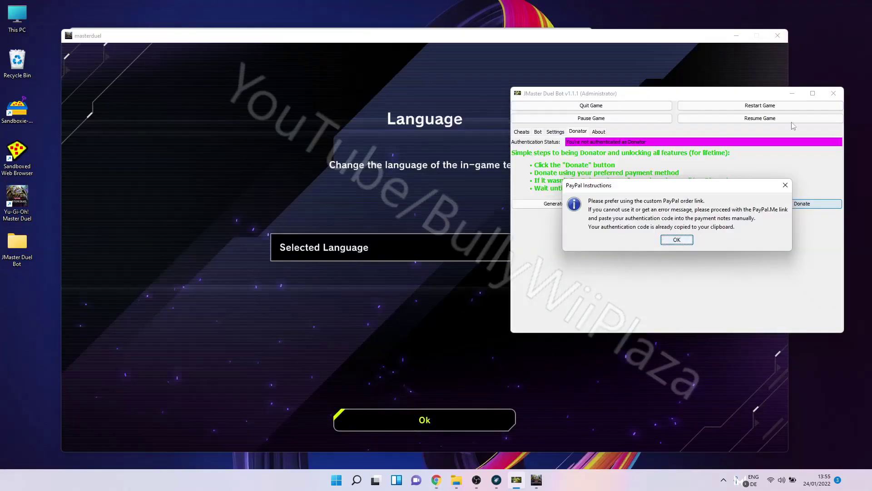
mouse_move(680, 219)
mouse_down()
mouse_move(679, 247)
mouse_move(679, 224)
mouse_up()
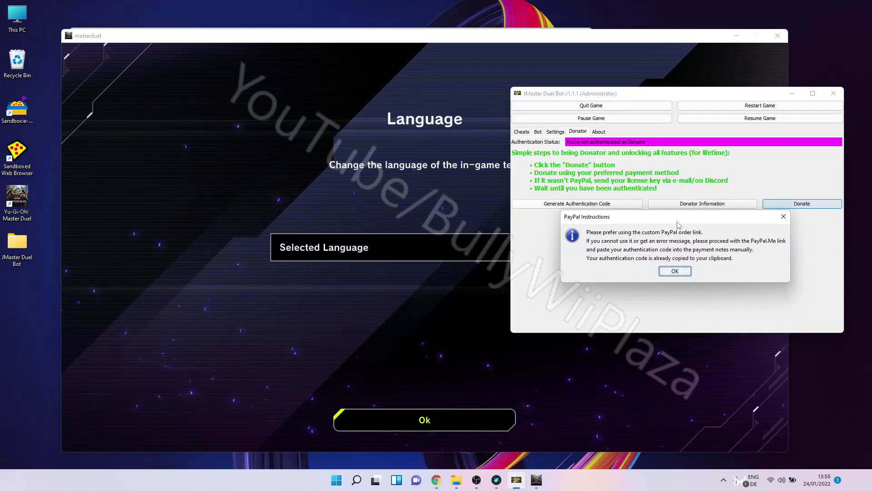
click(674, 271)
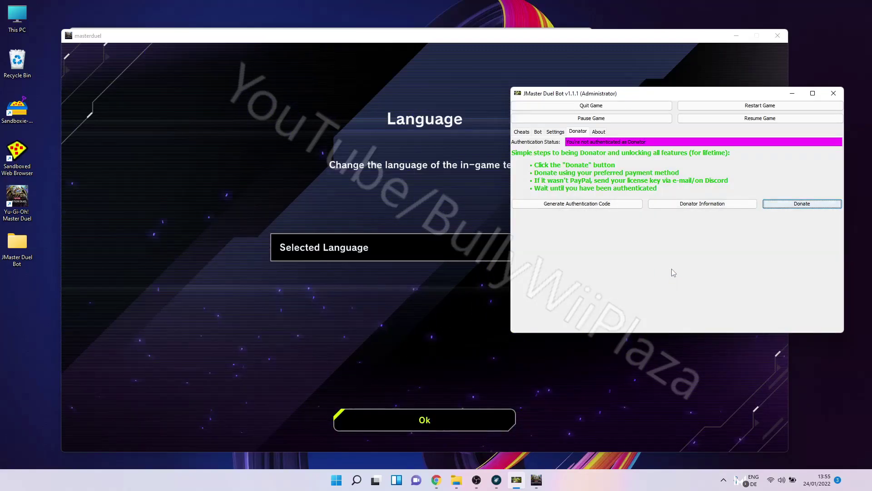
Return to the bot's cheat options, reposition the masterduel game window and bring the bot back in front.
click(651, 145)
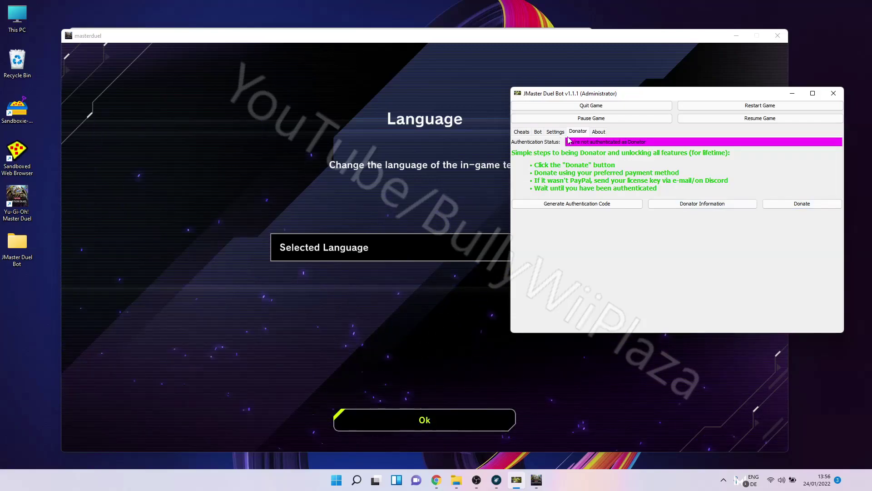
key(Left)
key(Left)
key(Left)
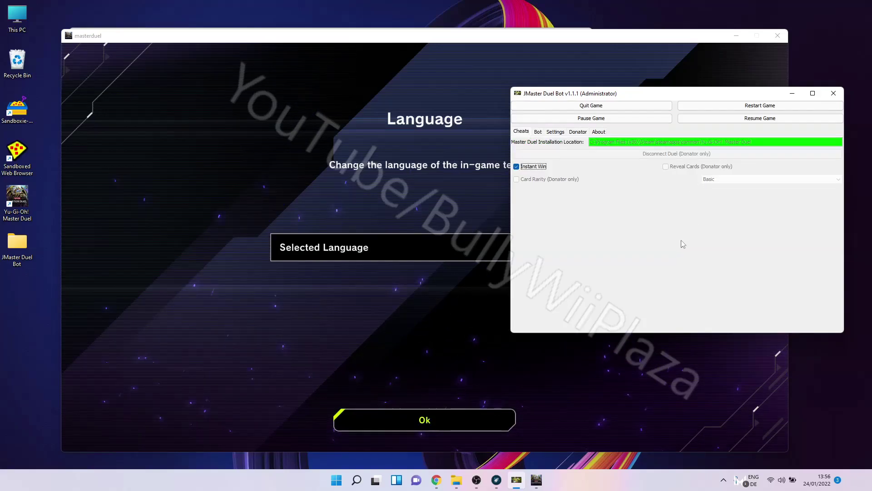
drag(525, 42, 508, 31)
click(798, 195)
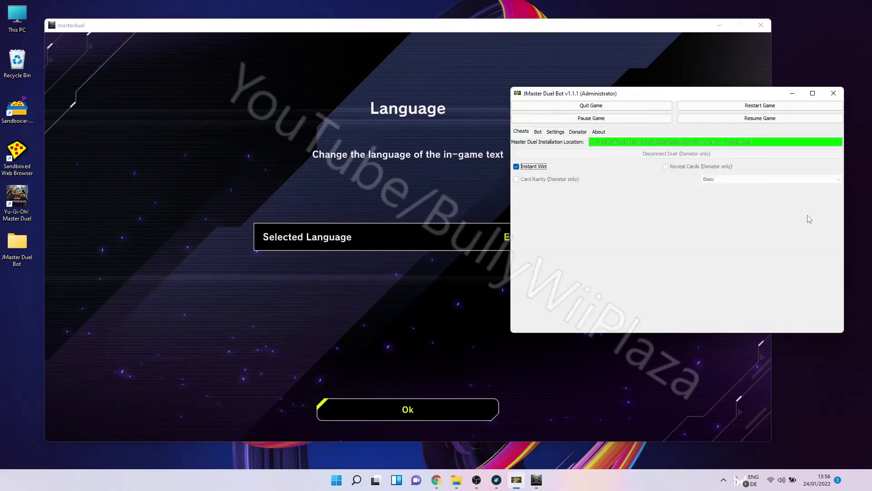